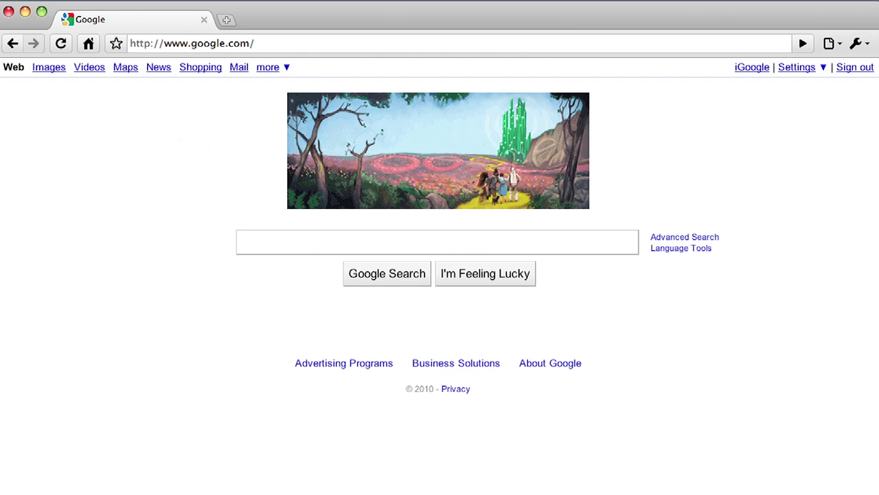
Step: Load chrome.google.com/extensions and go to the page for publishing extensions
click(209, 43)
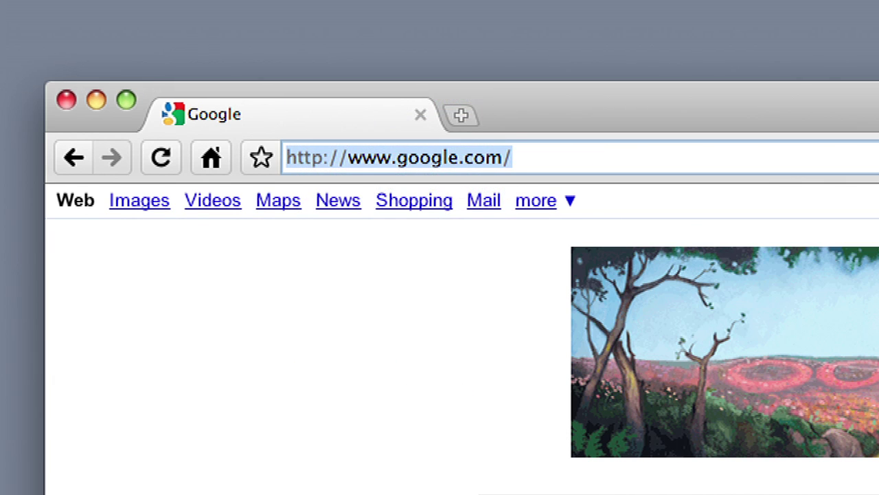
text(chro)
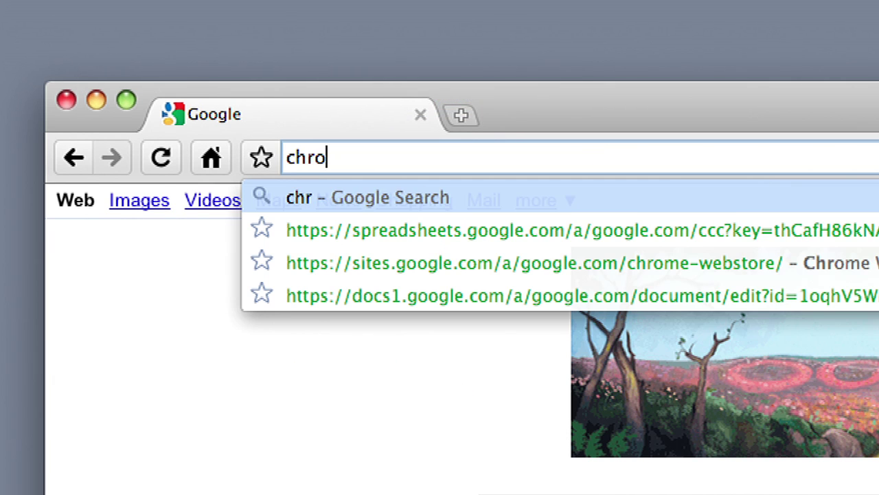
text(me.goog)
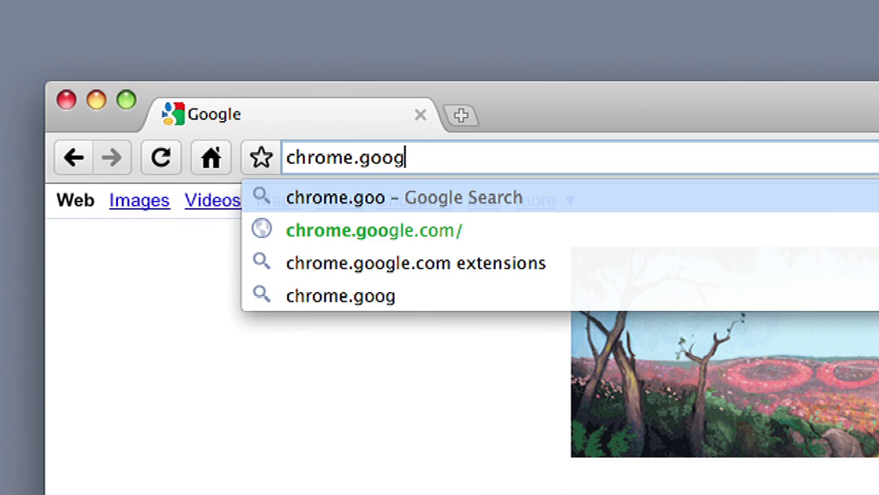
text(le.com/exte)
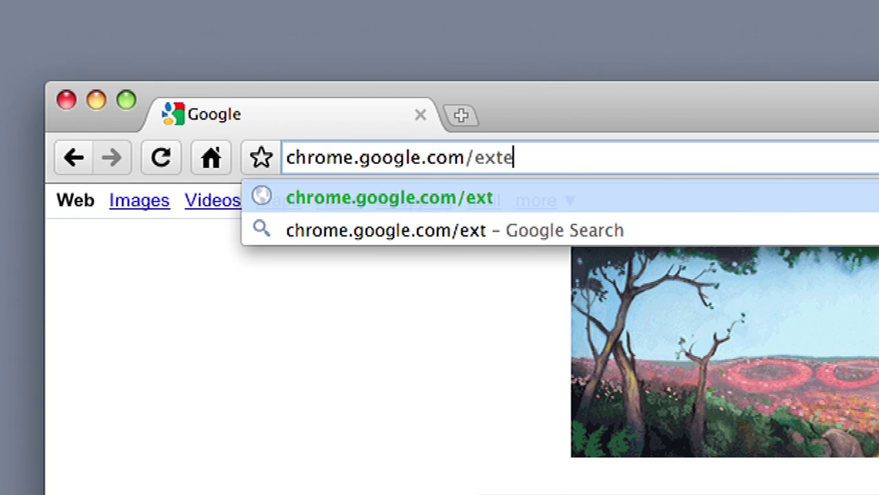
text(nsions)
key(Return)
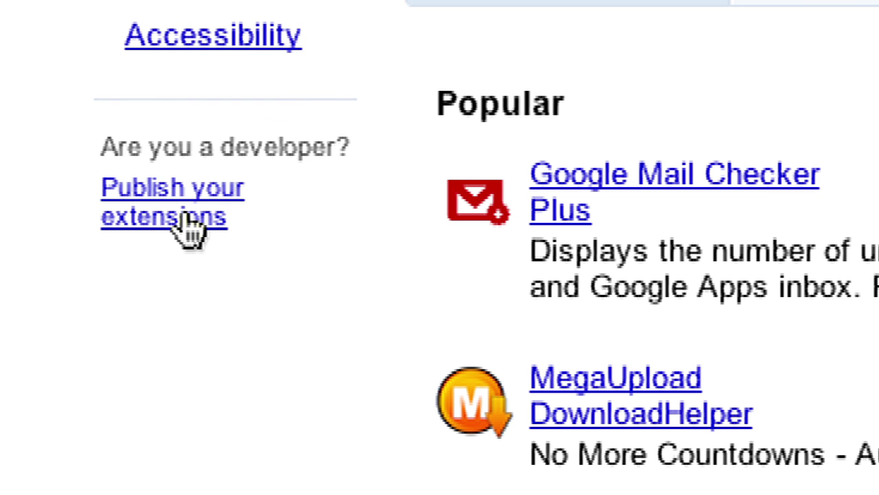
click(187, 223)
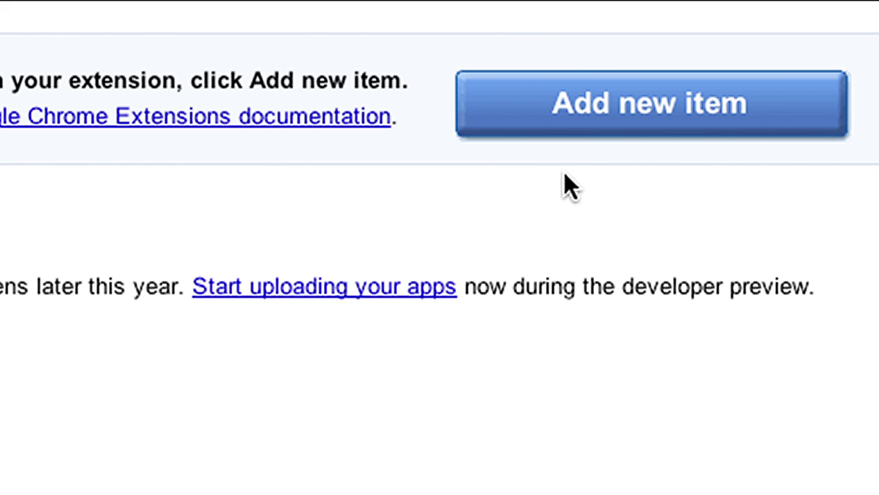
Step: Add a new item by choosing and uploading hostedapp.zip
click(595, 137)
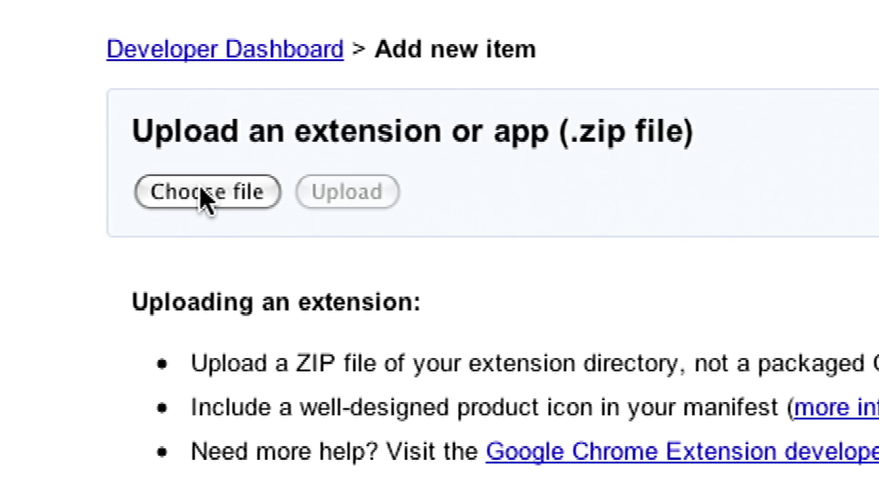
click(204, 194)
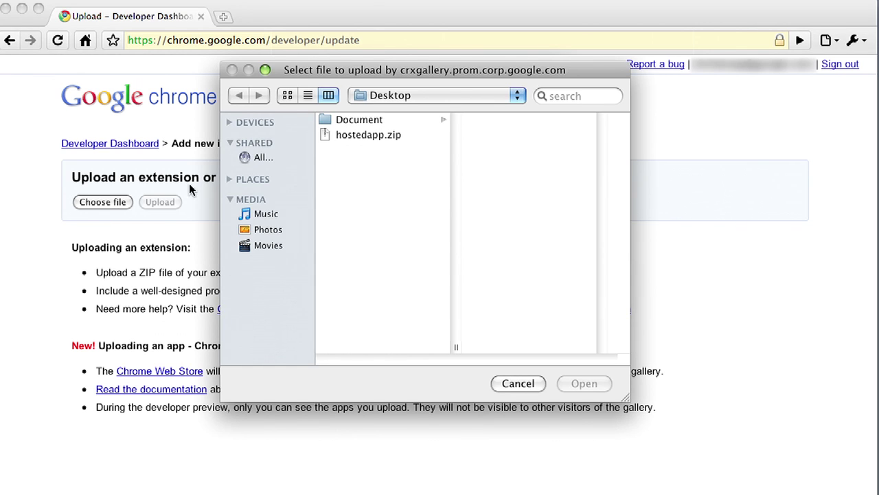
double_click(349, 135)
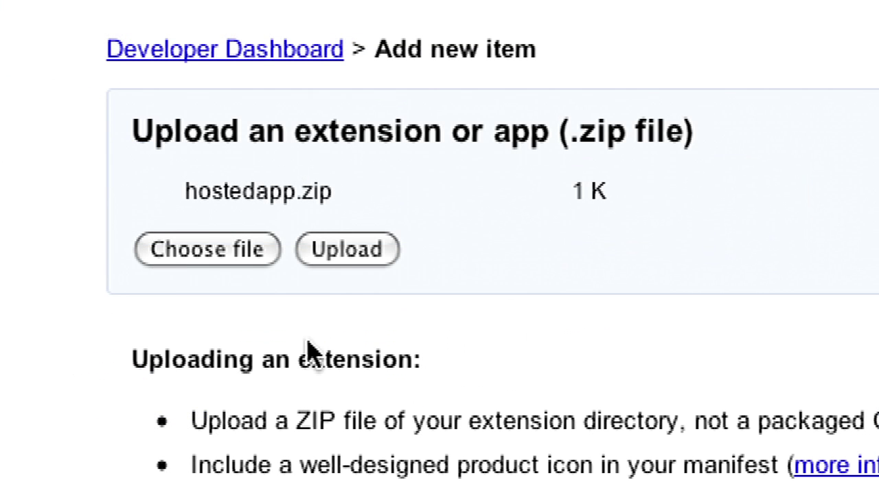
click(341, 265)
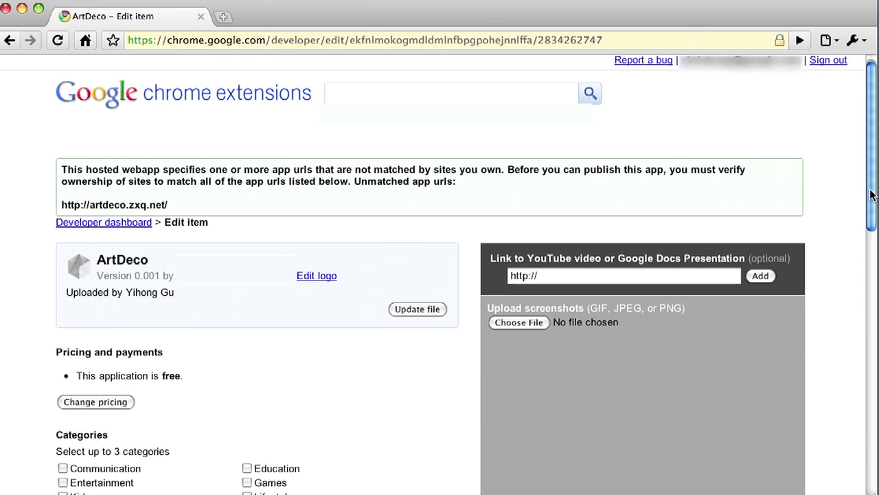
drag(871, 174, 864, 417)
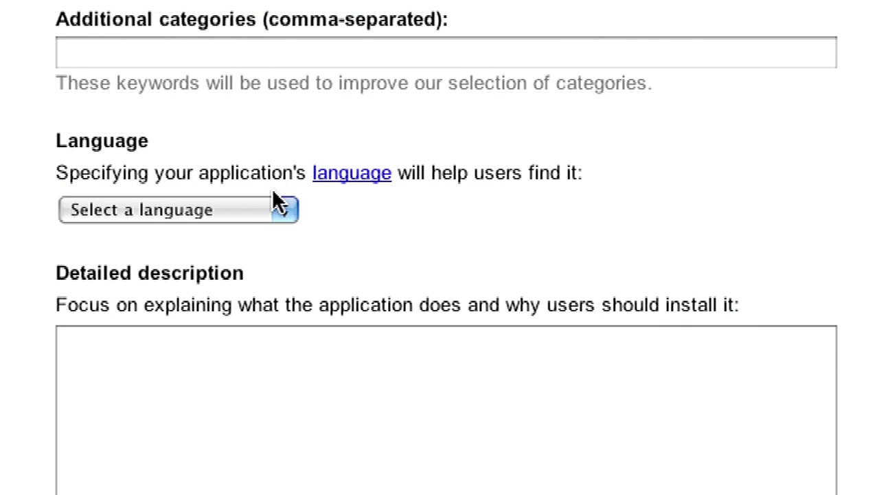
click(285, 210)
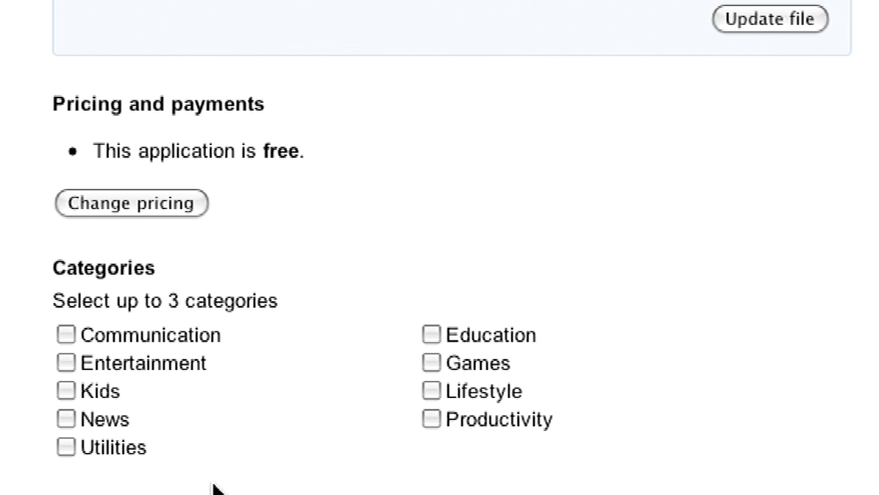
Step: In ArtDeco's pricing settings, select Chrome Web Store Payments instead of free
click(188, 212)
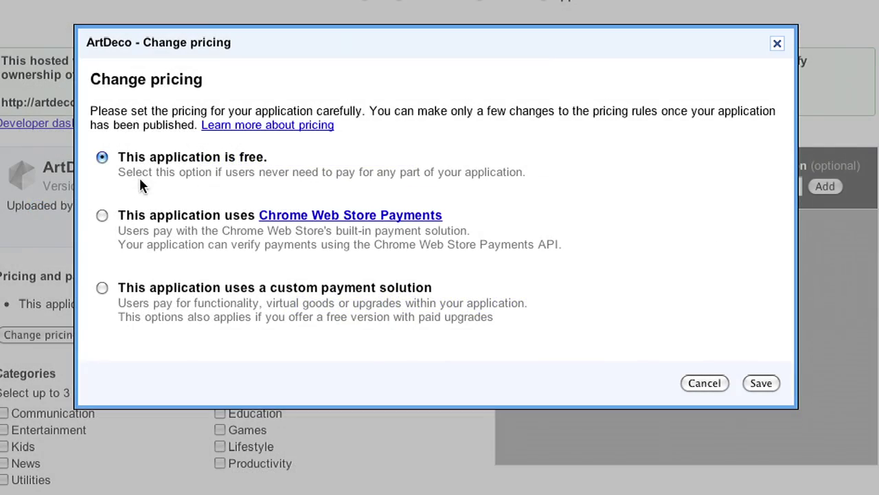
click(102, 216)
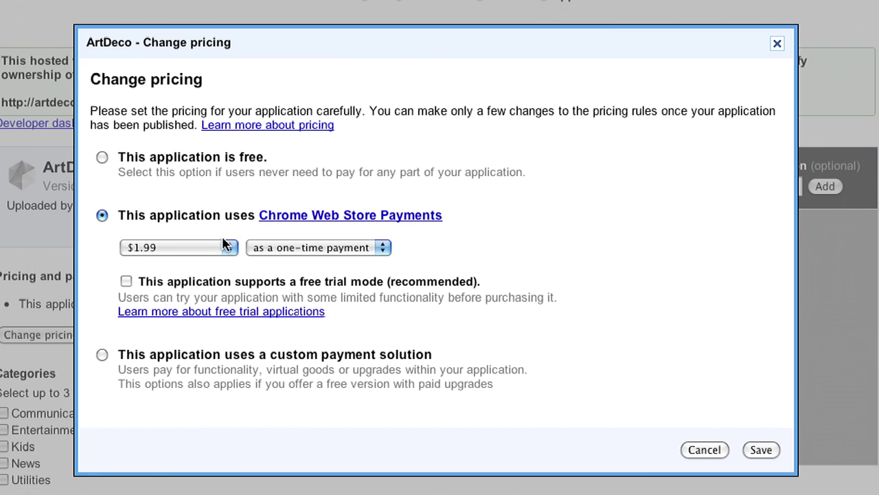
Step: Keep the $1.99 price, bill it per month, enable free trial mode, and save
click(228, 247)
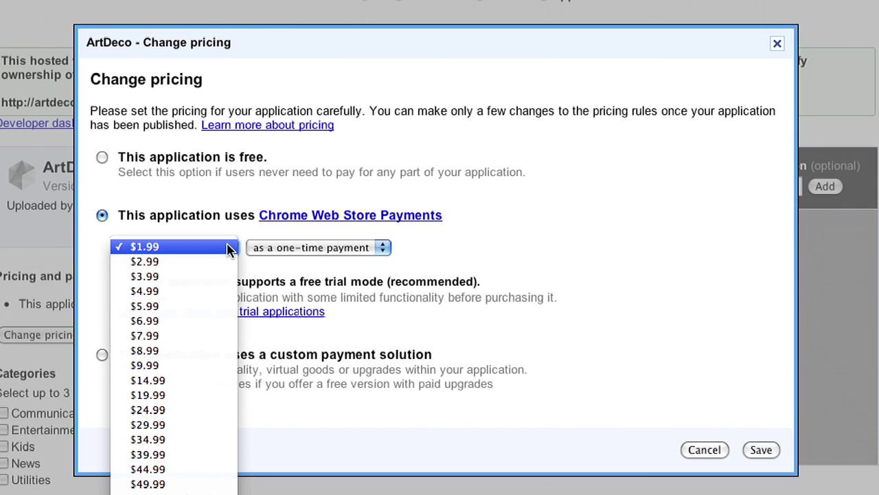
click(229, 249)
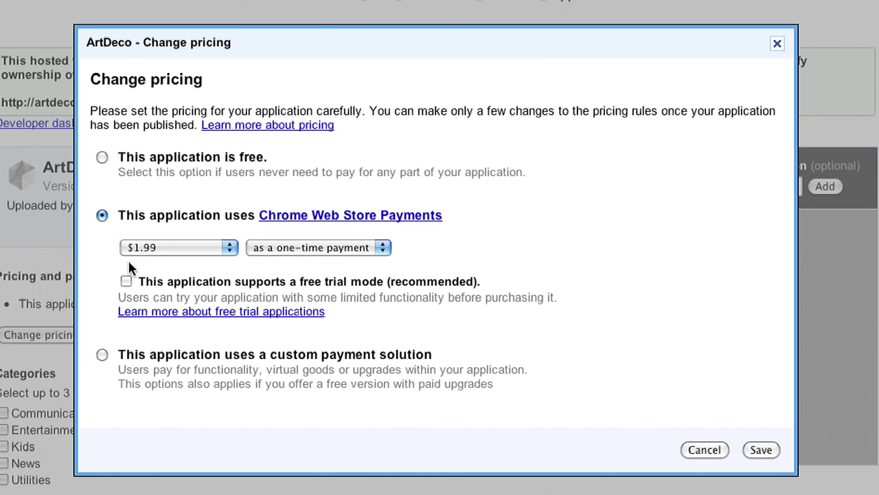
click(382, 247)
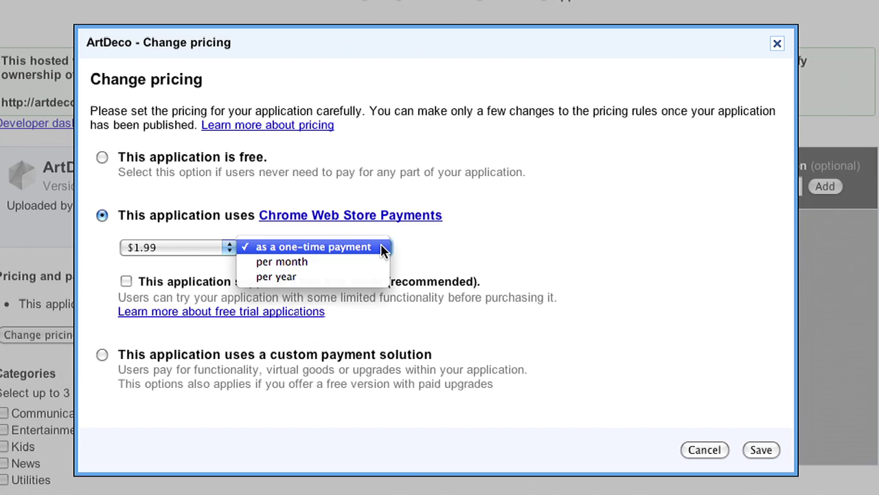
click(375, 262)
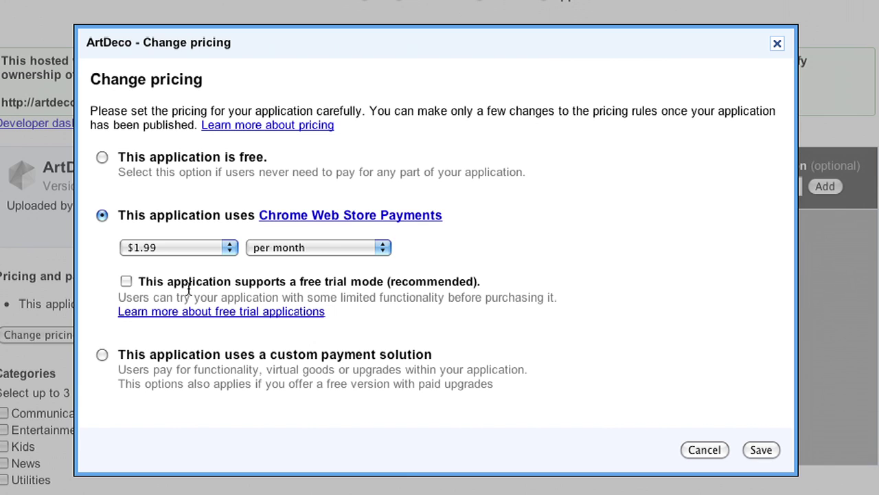
click(127, 283)
click(102, 354)
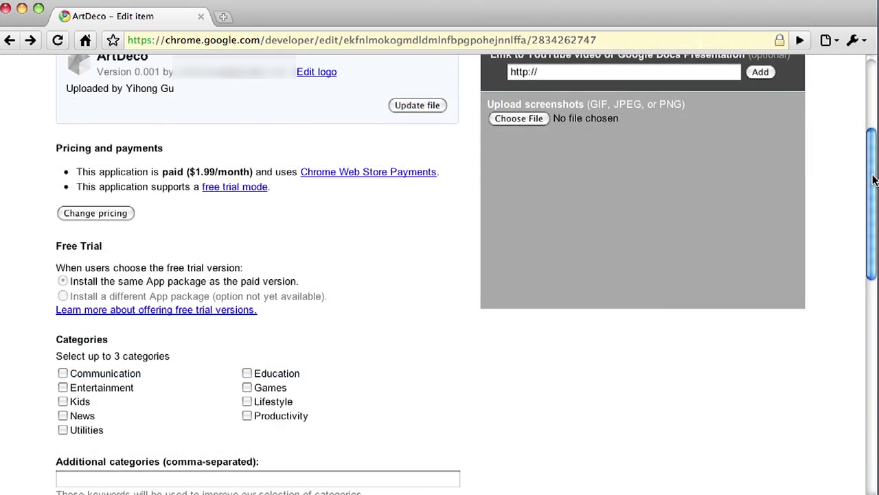
drag(872, 179, 872, 256)
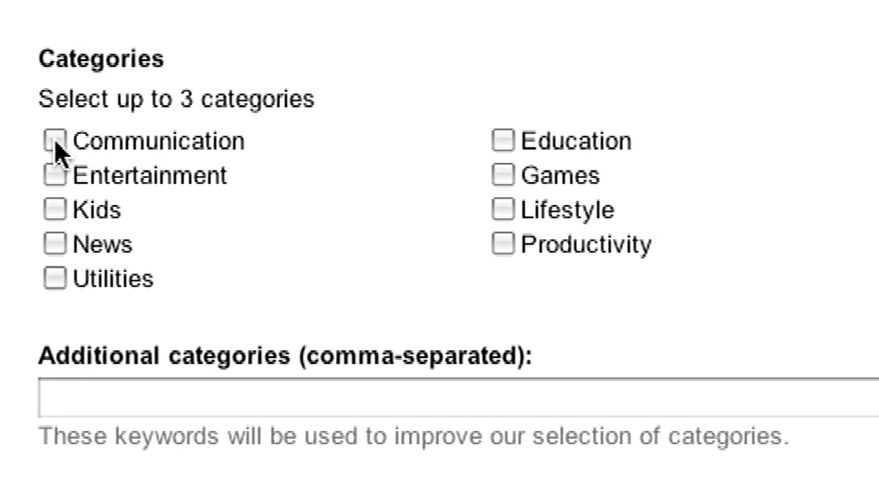
Step: Tick Communication, Entertainment and Kids, and enter 'sports, music' as additional categories
click(55, 139)
click(57, 176)
click(56, 210)
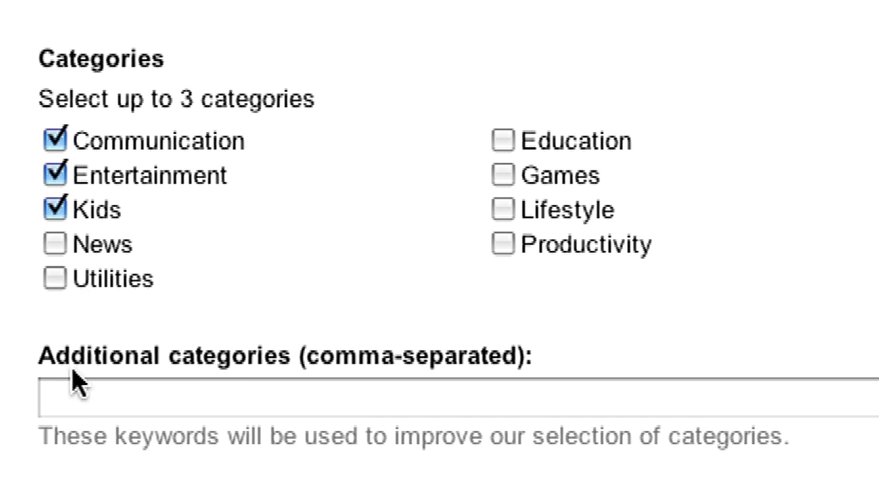
click(81, 411)
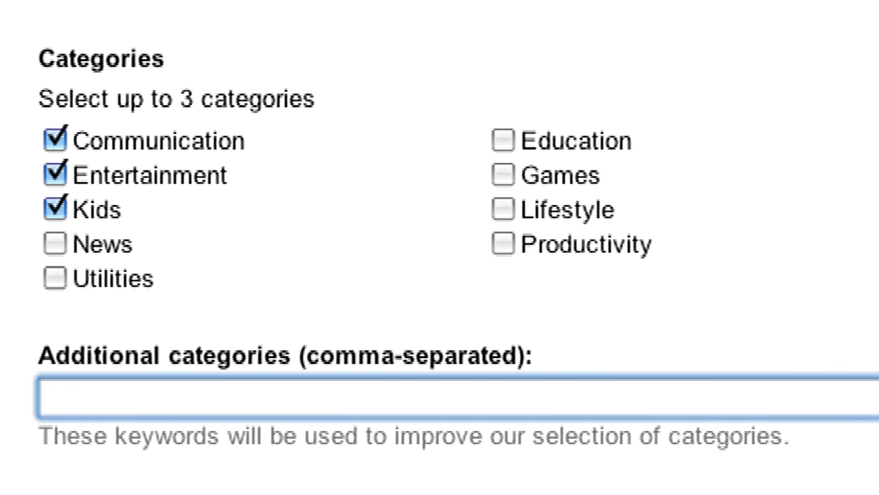
text(sports)
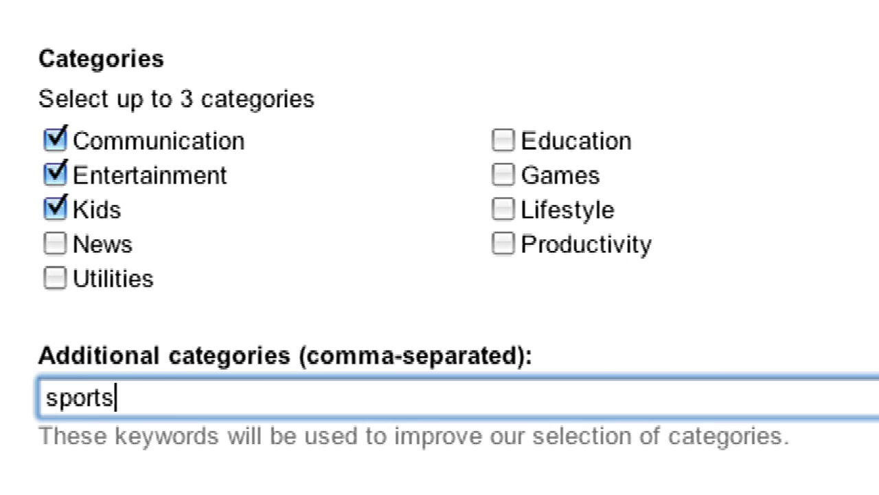
text(, music)
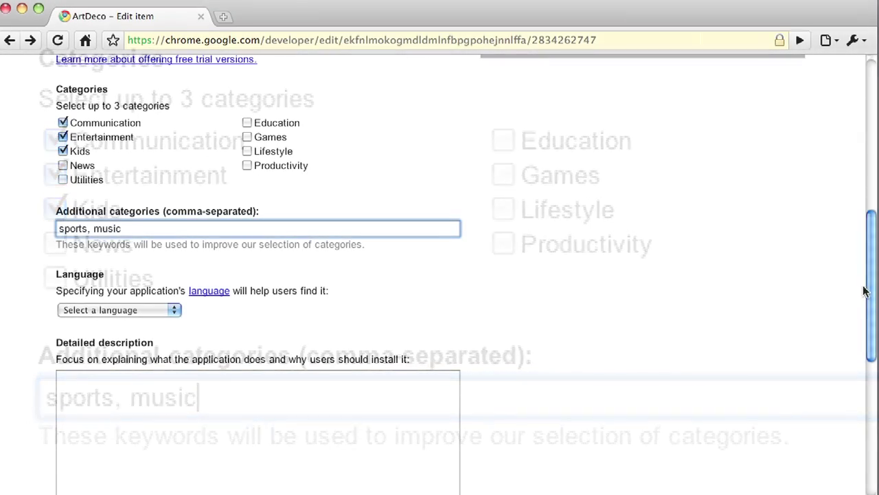
click(869, 292)
drag(869, 291, 870, 396)
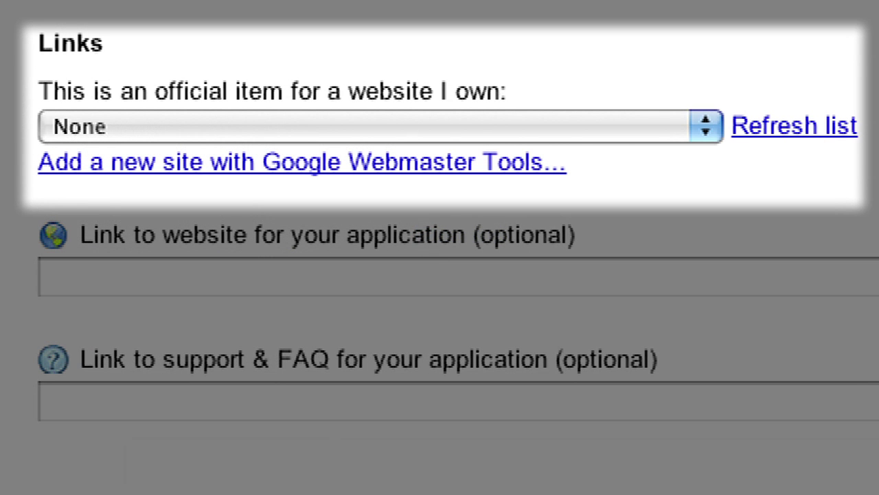
click(706, 131)
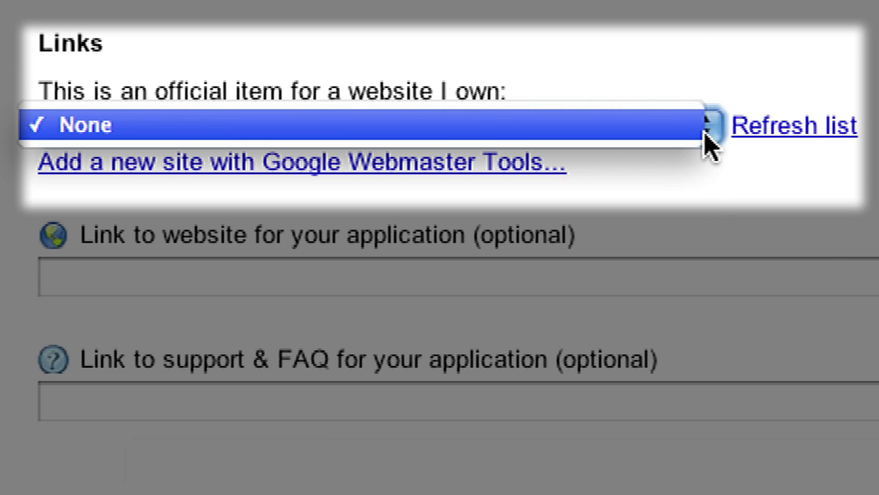
click(731, 196)
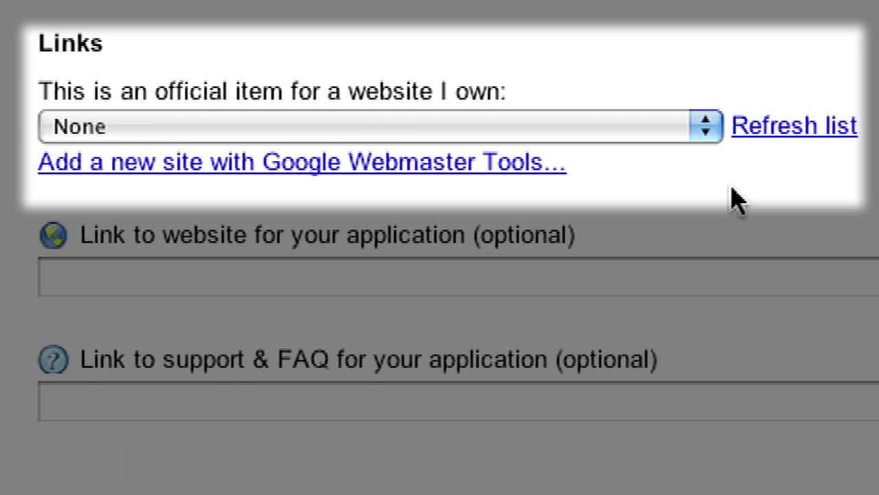